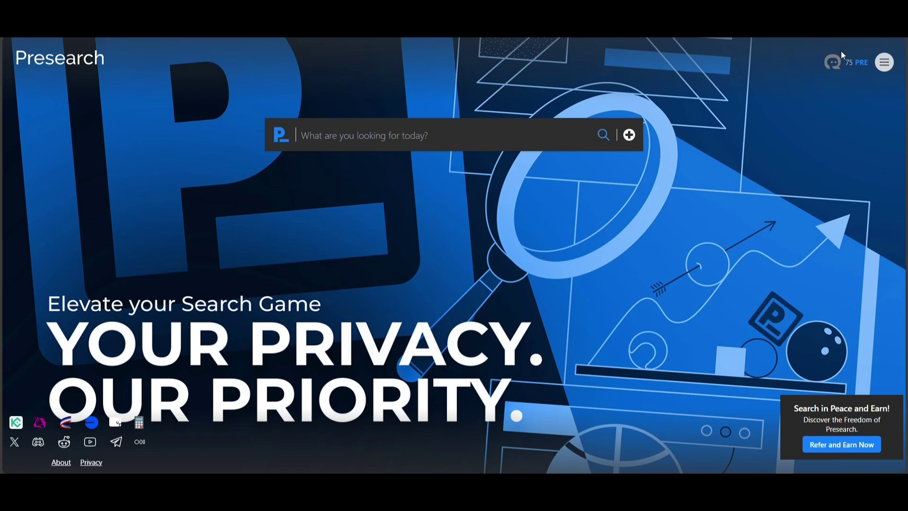
Show the PRE balance breakdown: 0.05 PRE Wallet, 75.00 Usage Rewards, 0 Search Stakes
left_click(851, 71)
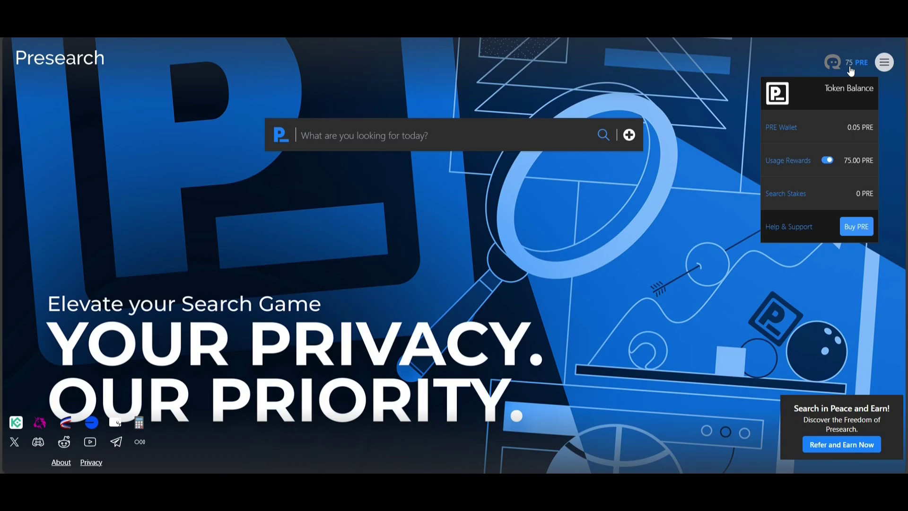
Open the PRE Wallet's Transfer From Blockchain deposit page with its Ethereum/BASE QR code
left_click(776, 131)
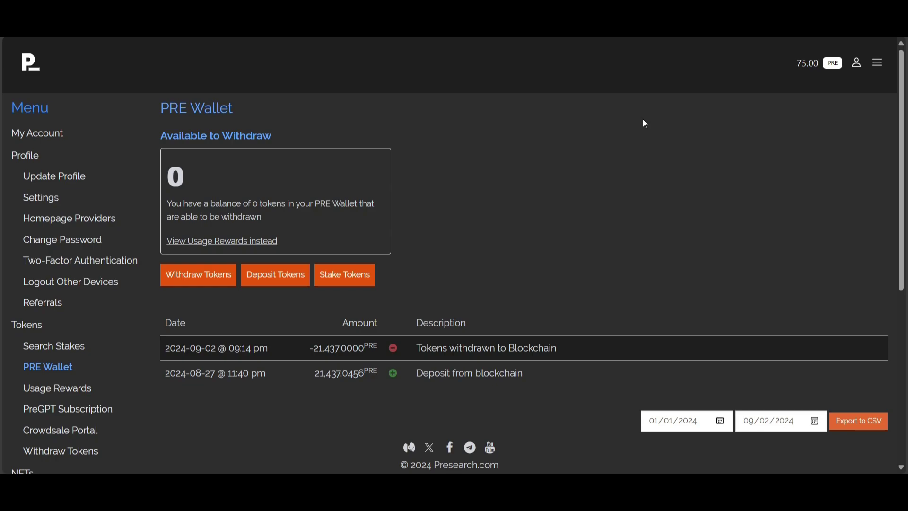
left_click(279, 274)
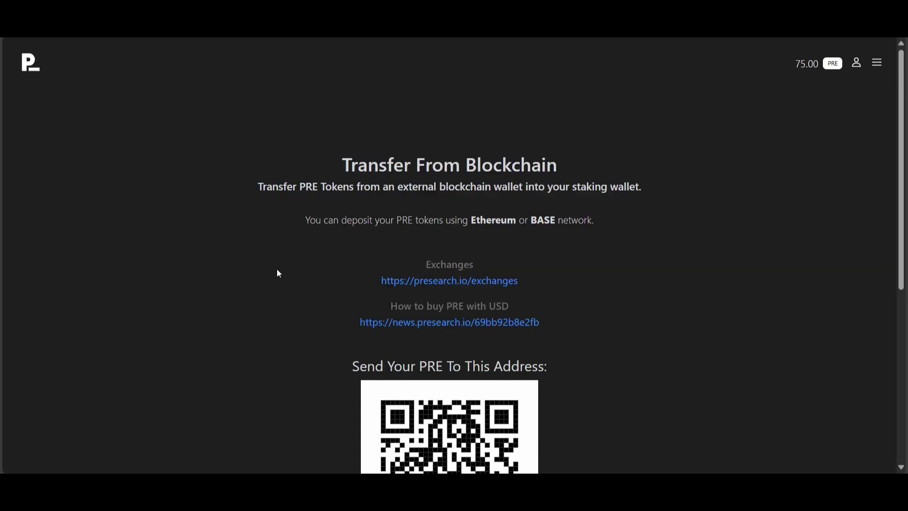
scroll(279, 273, "down", 4)
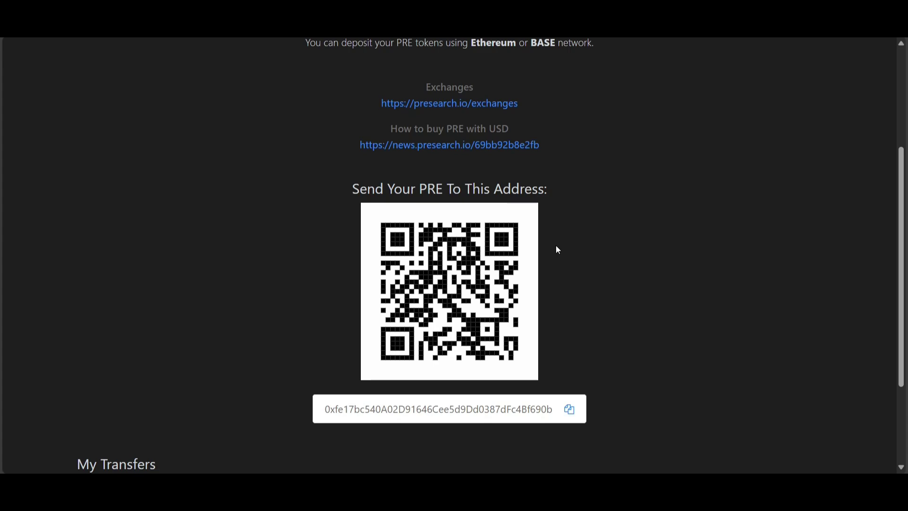
scroll(602, 294, "down", 1)
scroll(603, 296, "up", 2)
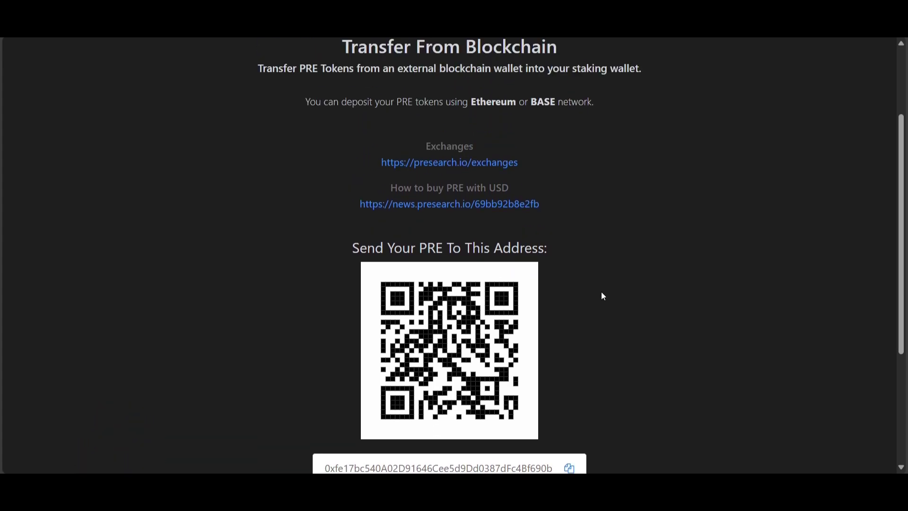
scroll(602, 296, "down", 3)
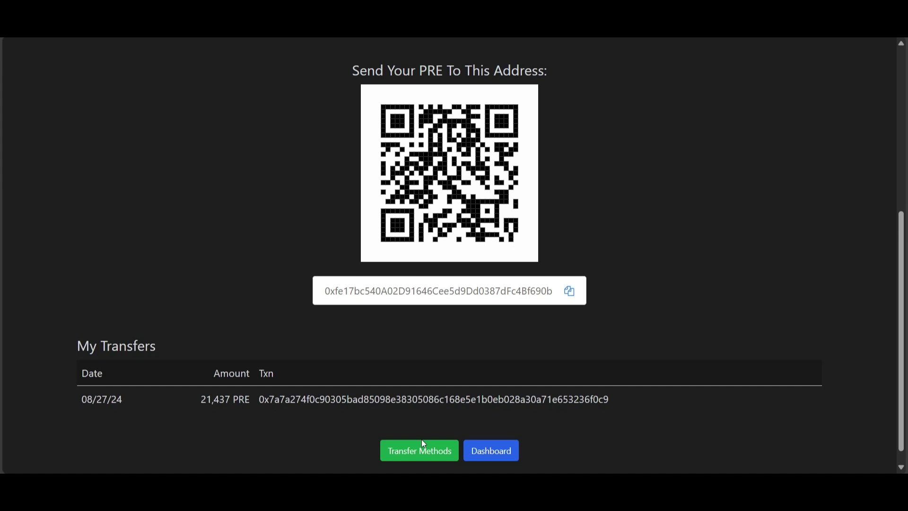
scroll(424, 445, "up", 3)
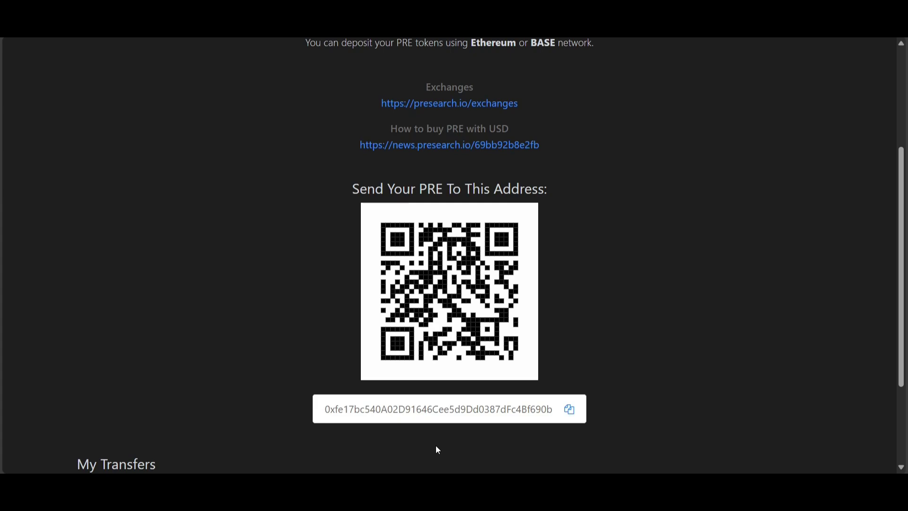
scroll(440, 452, "up", 1)
scroll(440, 453, "down", 1)
Copy the Presearch deposit address and start a PRE send in MetaMask
left_click(570, 409)
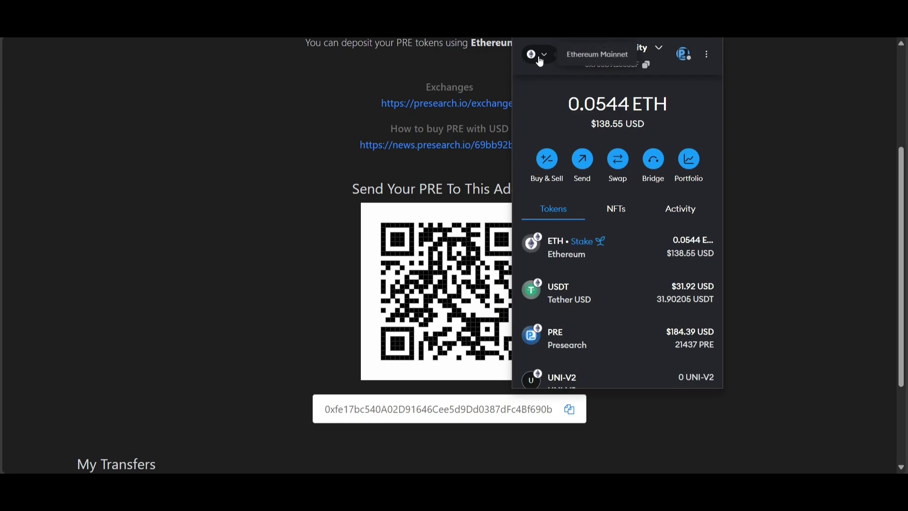
left_click(611, 341)
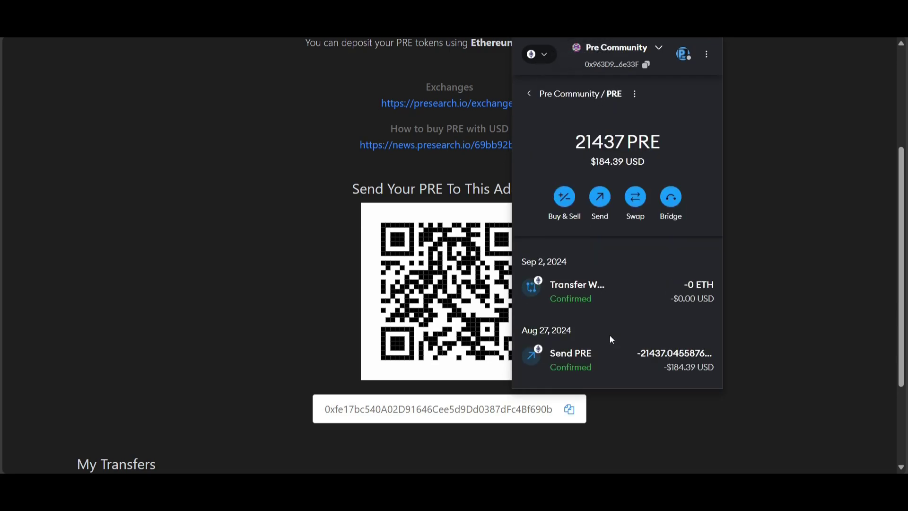
left_click(599, 204)
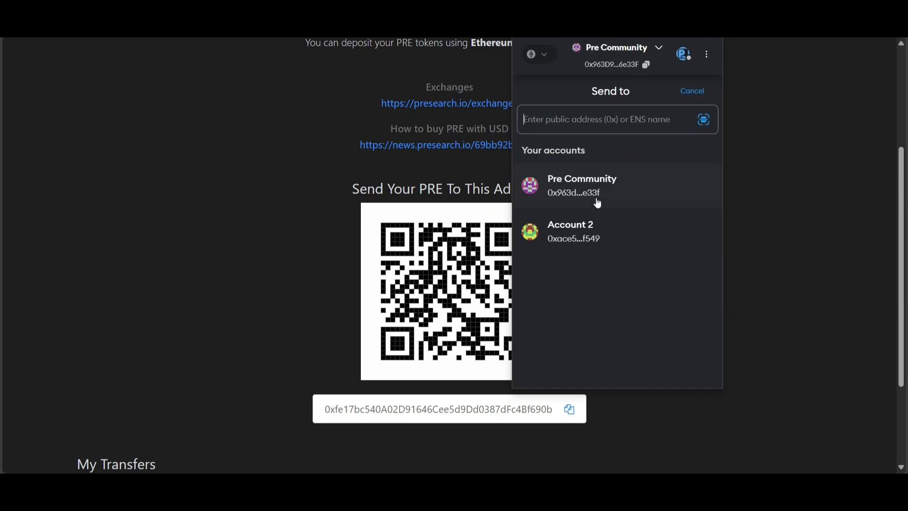
Send 21437 PRE to the pasted deposit address and confirm the transfer
right_click(592, 120)
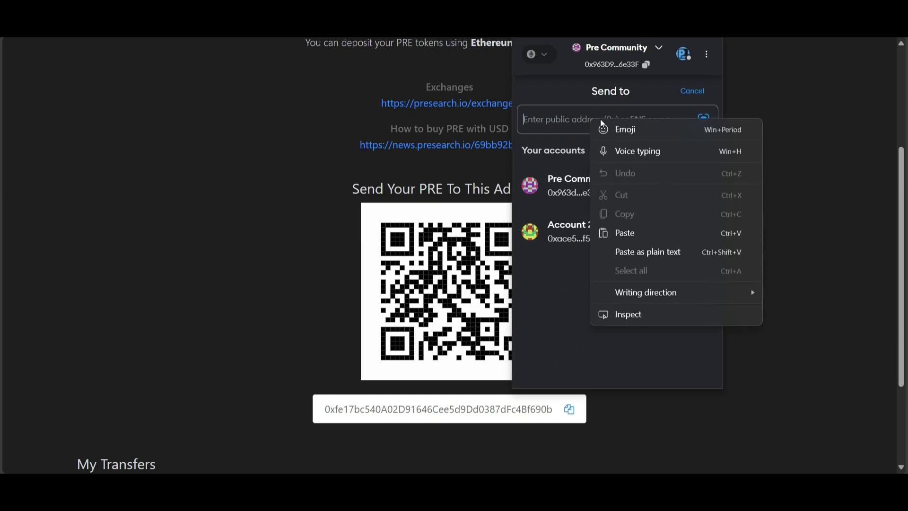
left_click(650, 228)
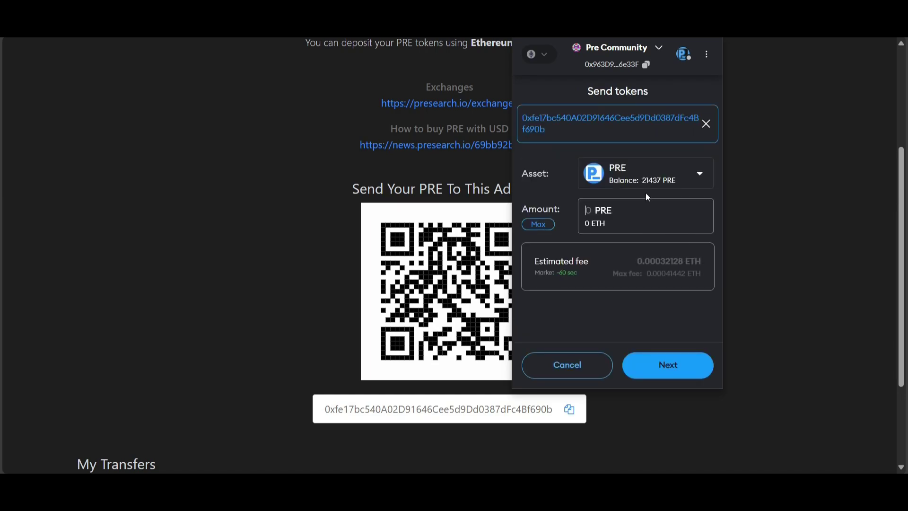
left_click(671, 187)
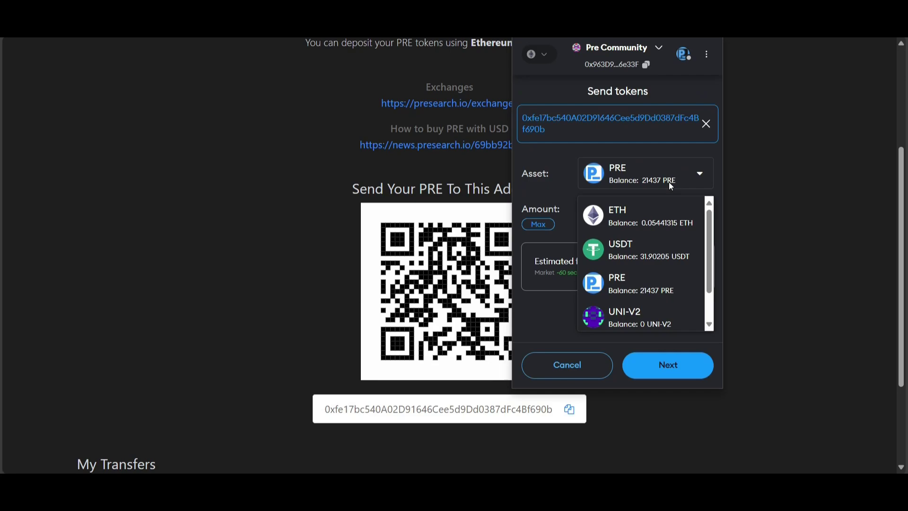
left_click(671, 186)
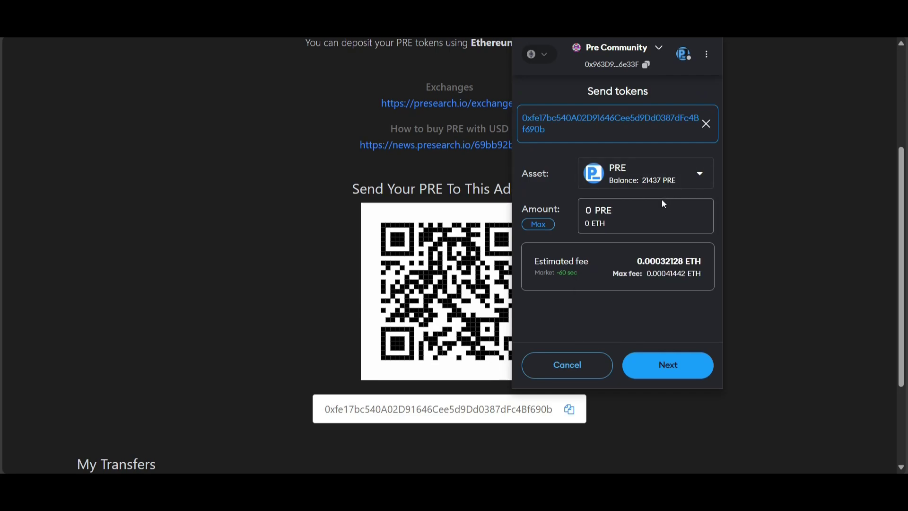
left_click(653, 220)
type("21437")
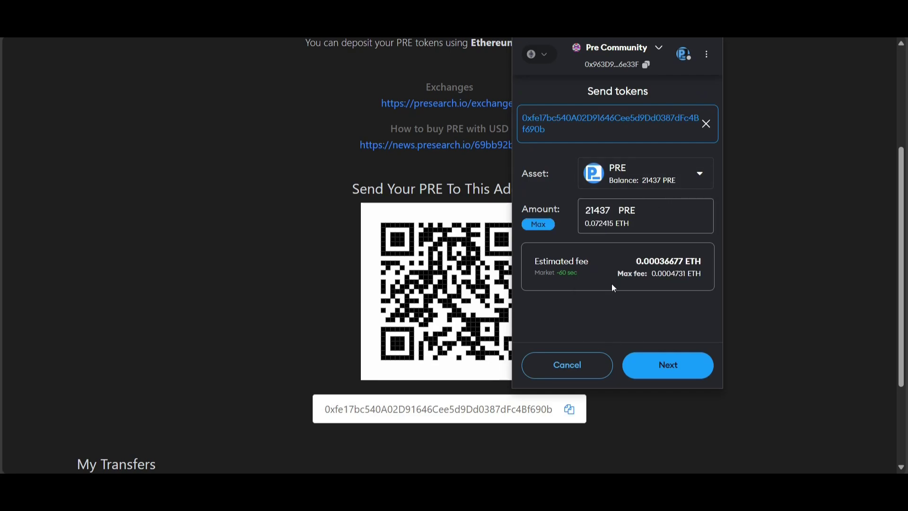
left_click(657, 365)
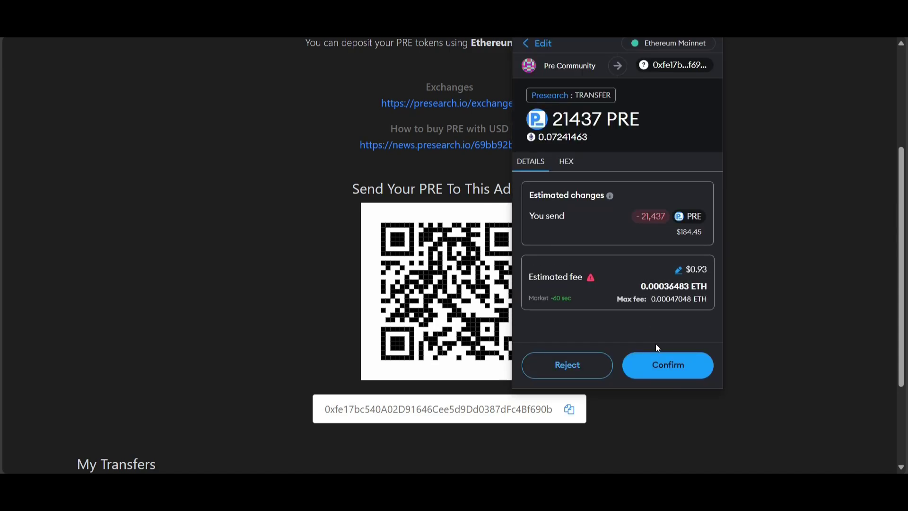
left_click(652, 364)
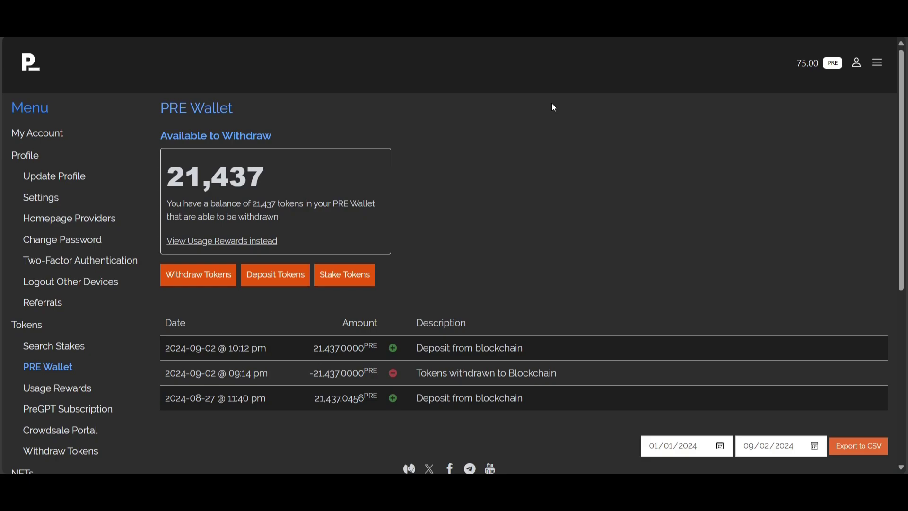
Reopen the deposit page, copy its address again, and bring up MetaMask
left_click(276, 280)
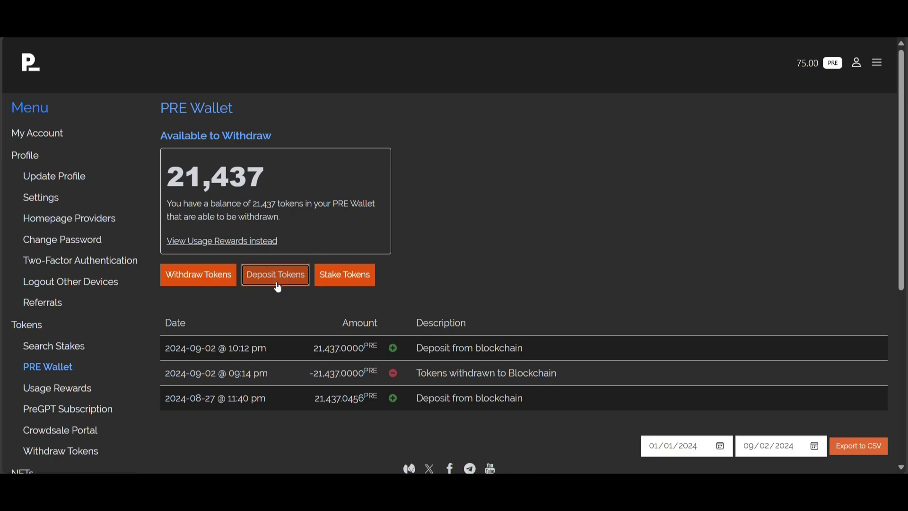
scroll(652, 314, "down", 4)
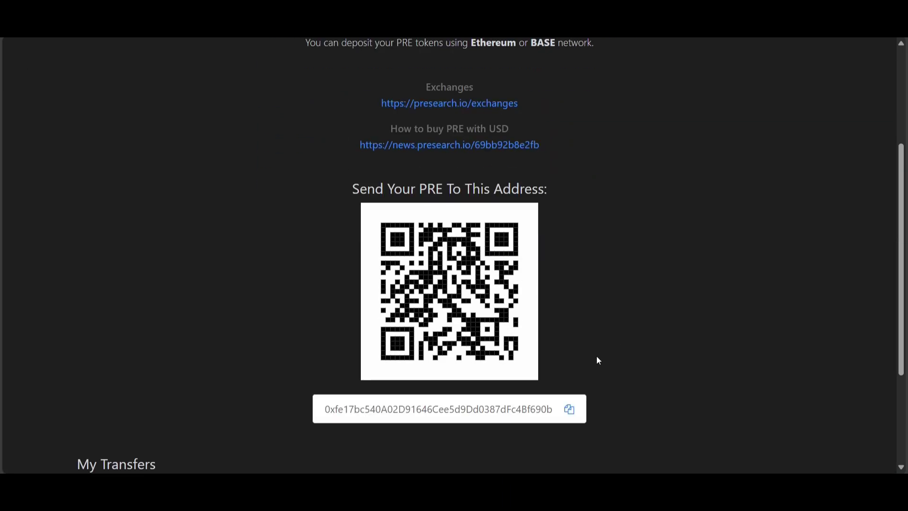
left_click(570, 411)
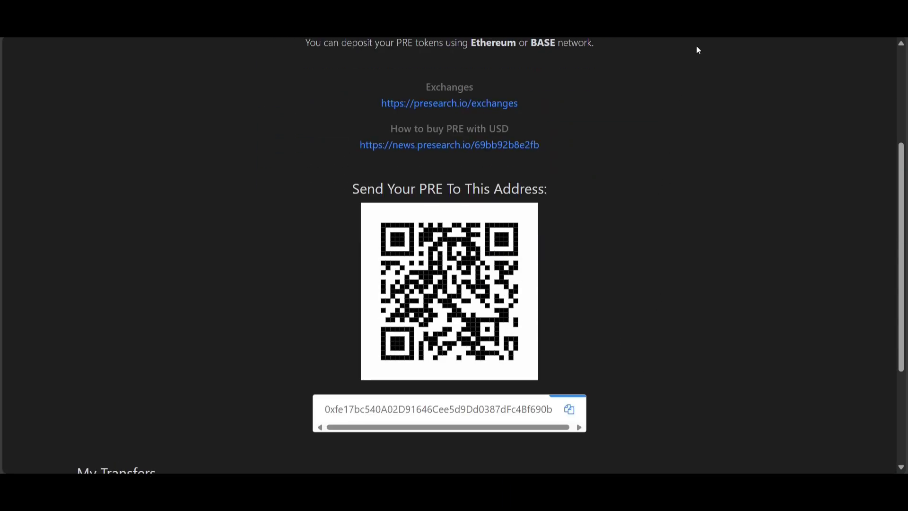
left_click(710, 21)
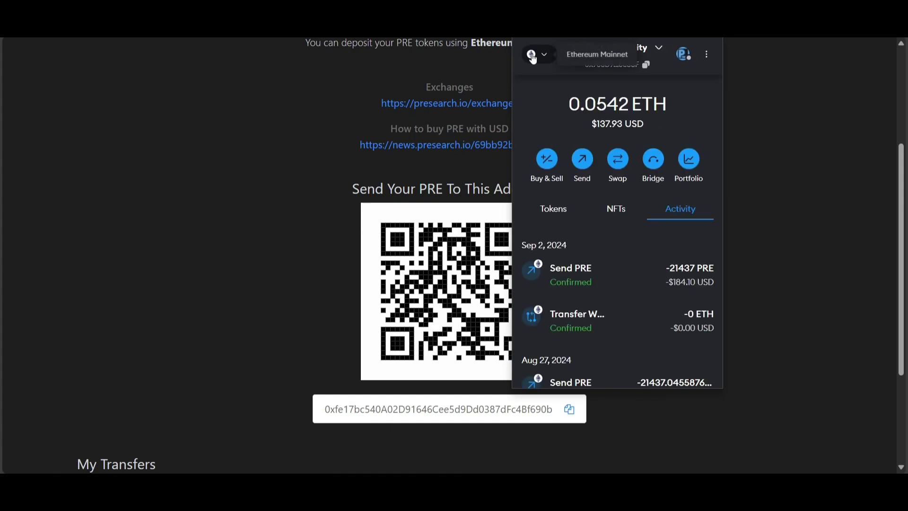
Switch MetaMask to Base Mainnet and start sending the PRE token
left_click(534, 59)
left_click(564, 226)
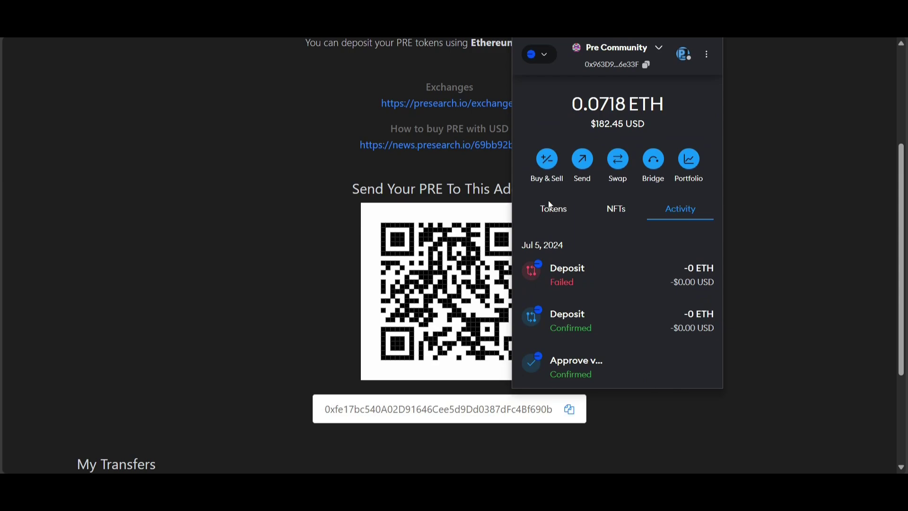
left_click(552, 211)
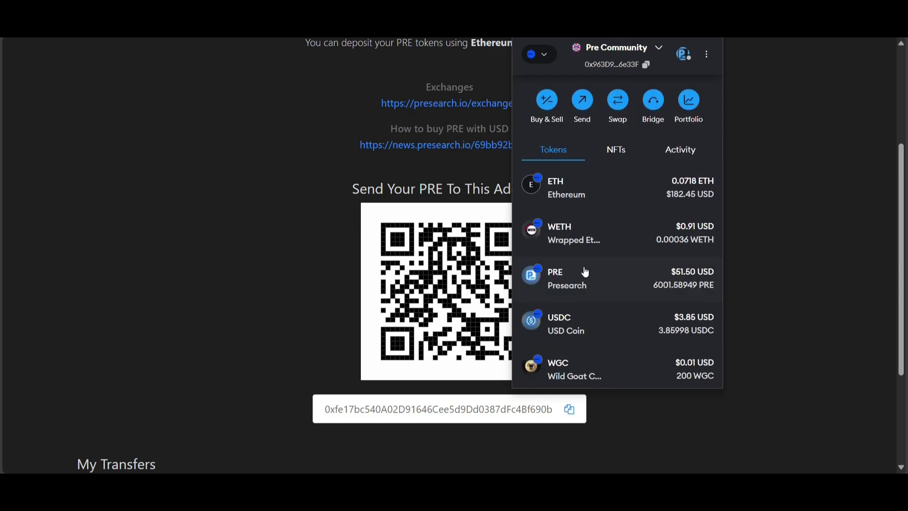
left_click(586, 271)
left_click(607, 201)
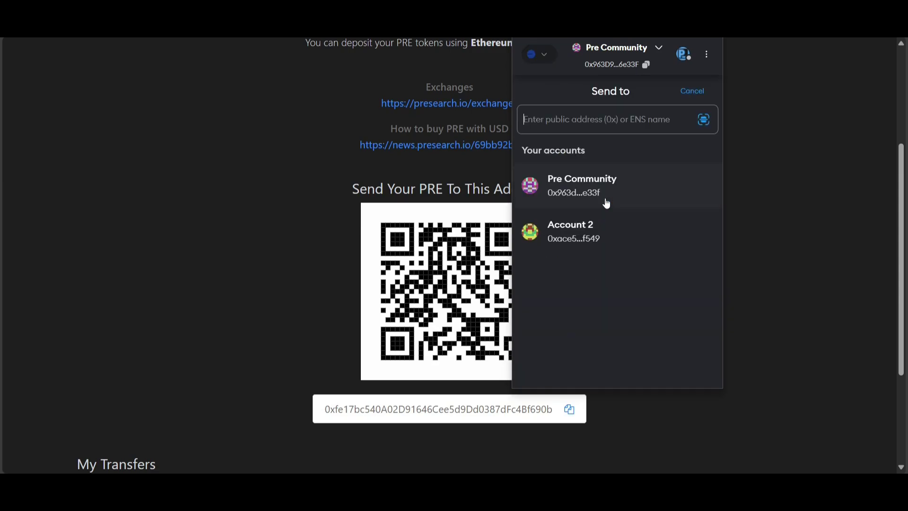
Paste the deposit address, fill the full 6001.58949 PRE balance, and proceed to review
right_click(607, 121)
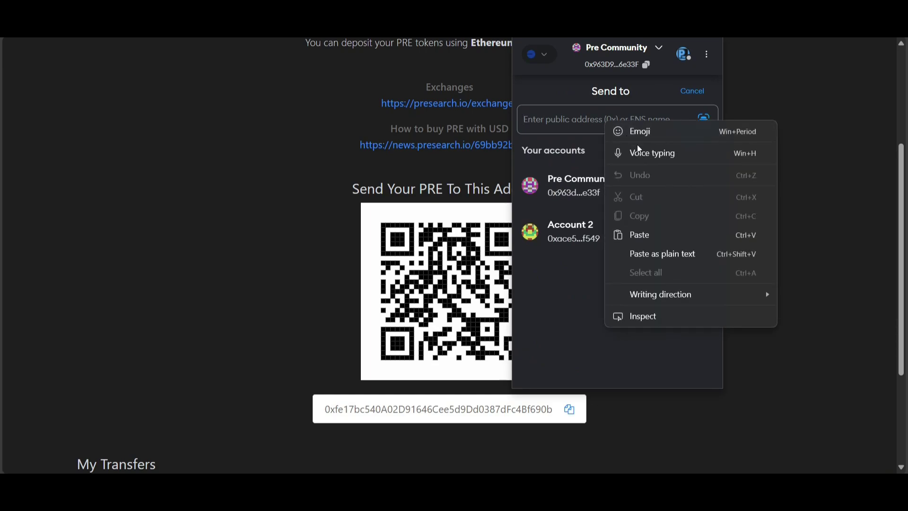
left_click(656, 229)
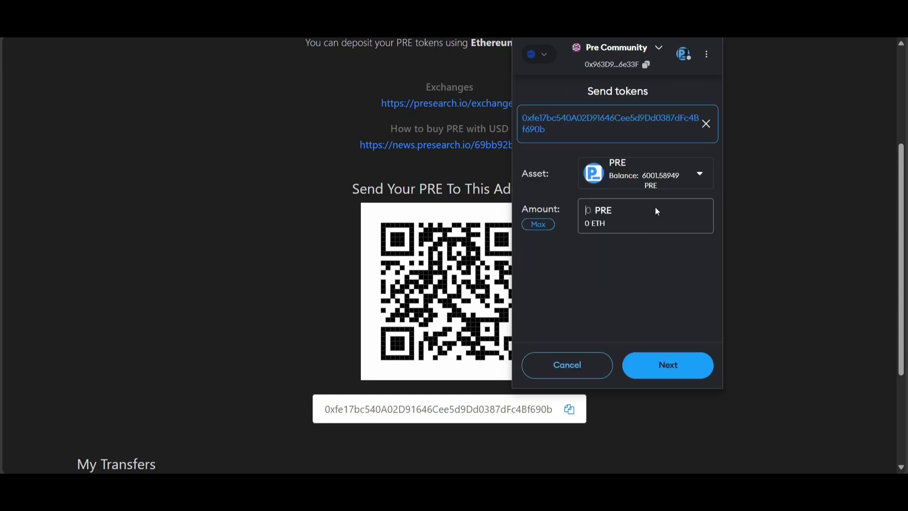
left_click(546, 226)
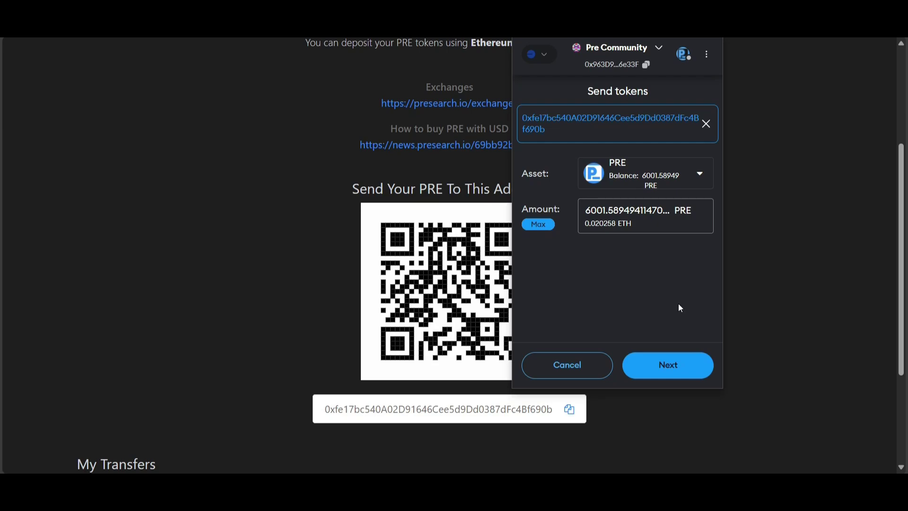
left_click(672, 366)
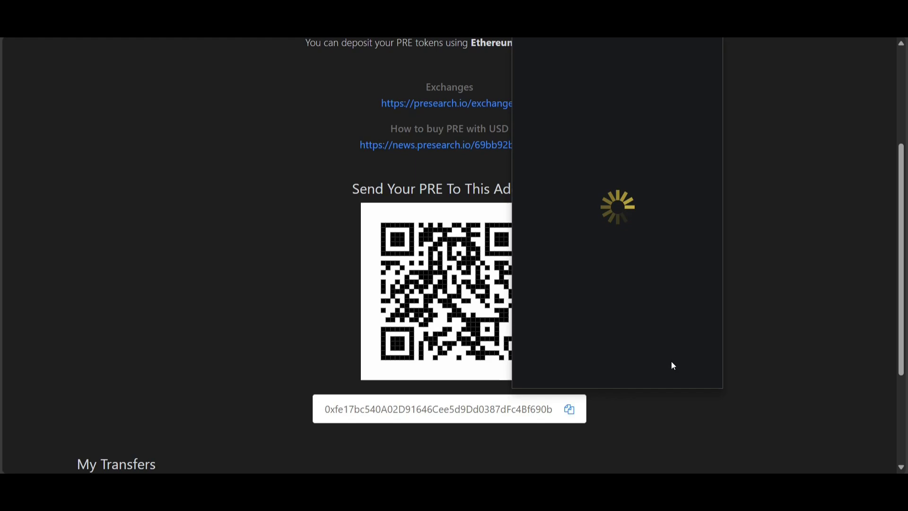
Confirm the 6,001.5895 PRE send and reload the PRE Wallet, now showing 27,439 tokens
left_click(673, 365)
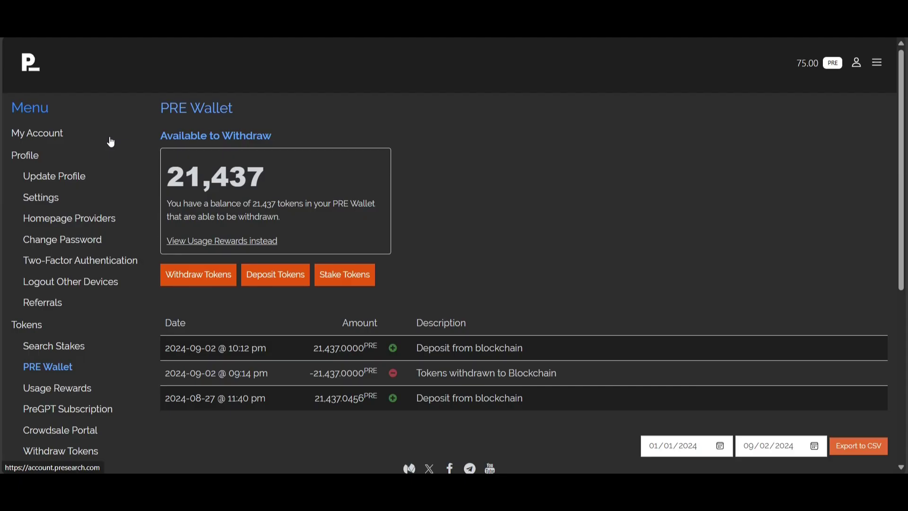
left_click(85, 24)
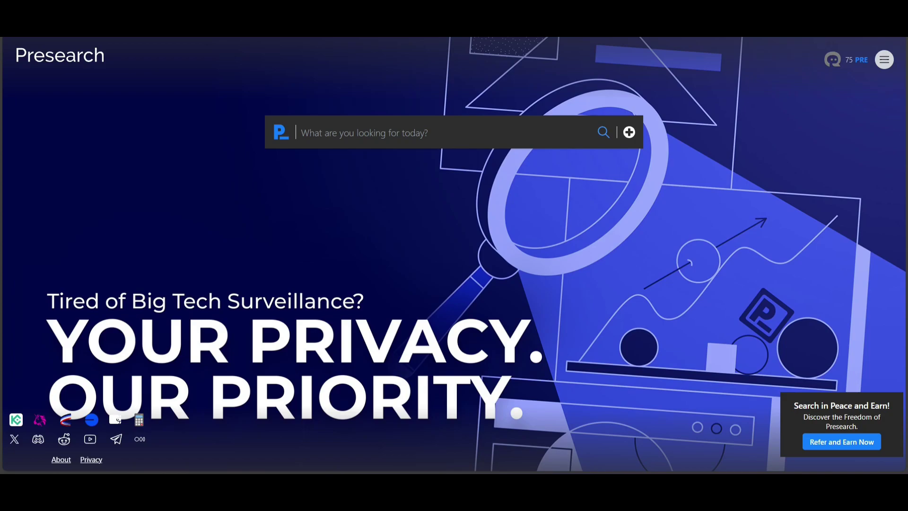
Start a token withdrawal from the PRE Wallet via the token balance menu
left_click(857, 60)
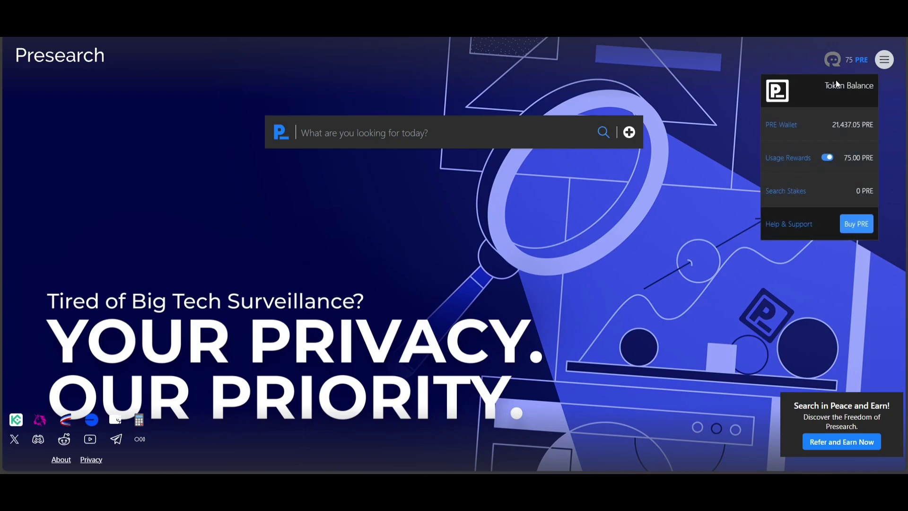
left_click(782, 125)
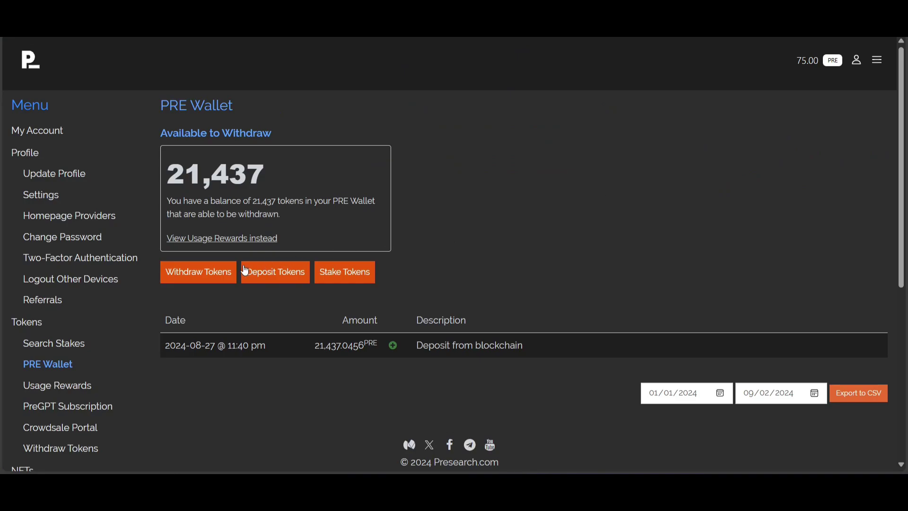
left_click(218, 276)
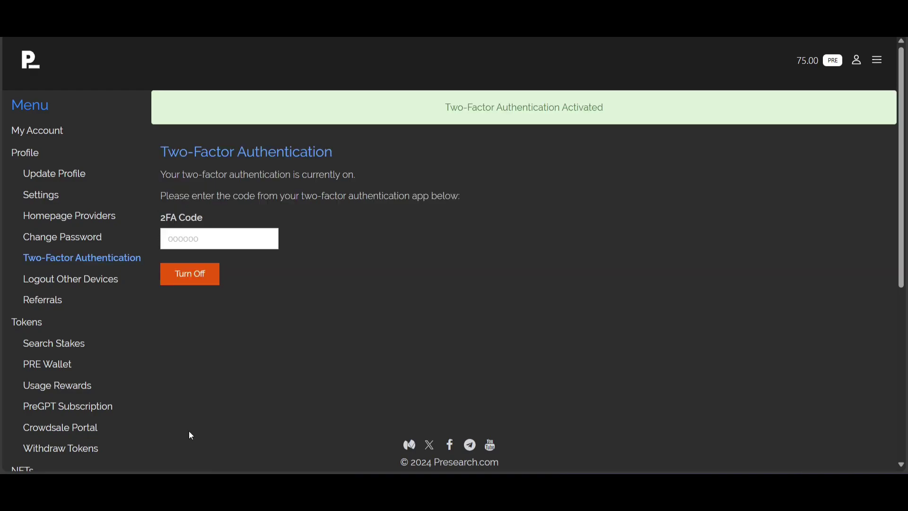
Reopen the token withdrawal form and choose Ethereum as the network
left_click(33, 368)
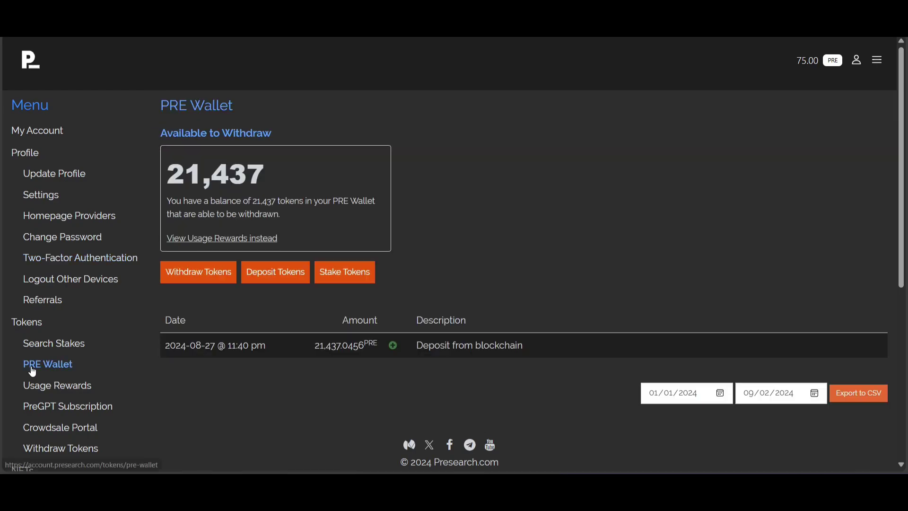
left_click(194, 274)
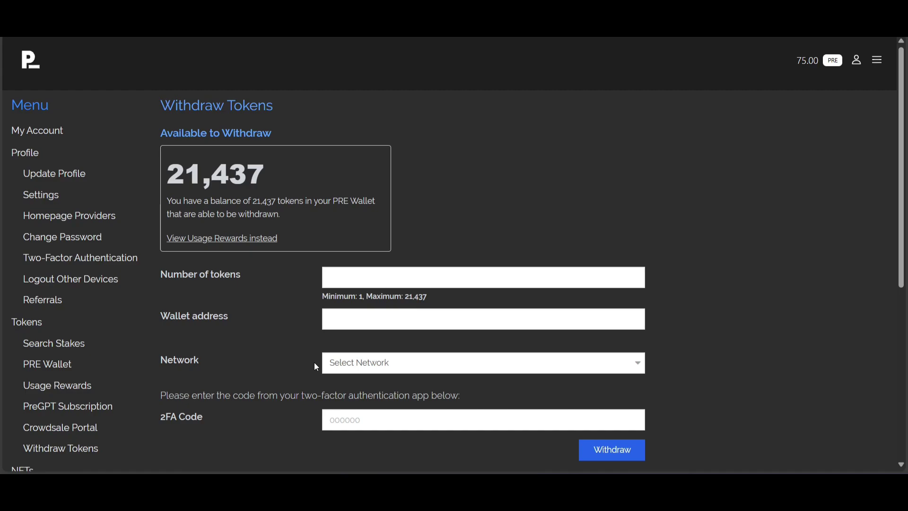
left_click(334, 364)
left_click(340, 398)
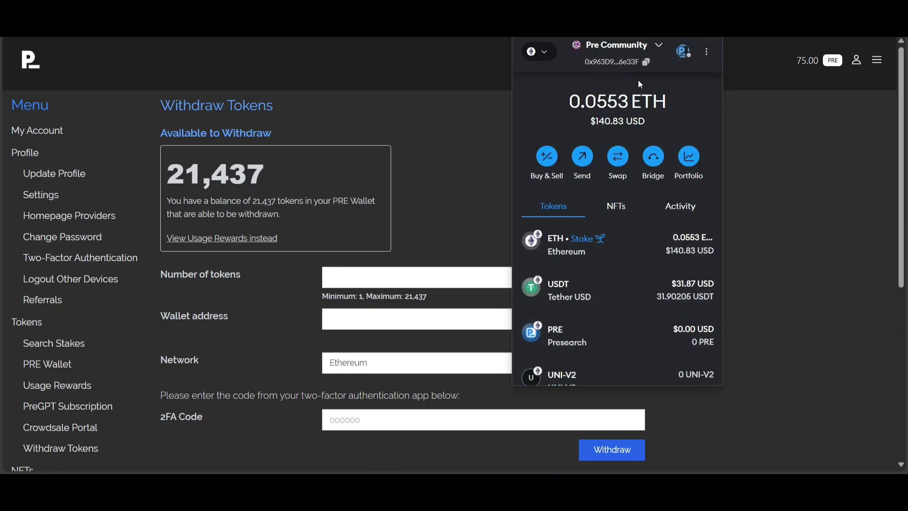
Paste the MetaMask address into Wallet address and enter 21437 tokens
left_click(404, 275)
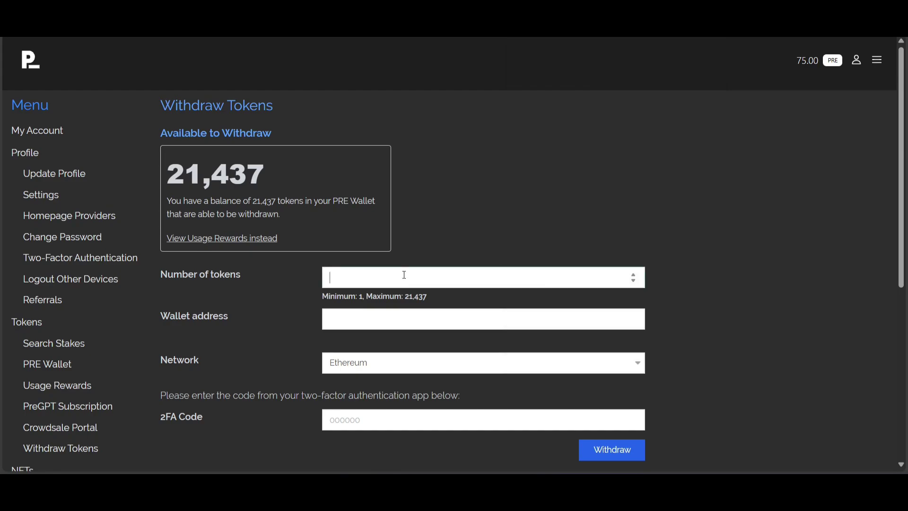
left_click(386, 313)
right_click(385, 313)
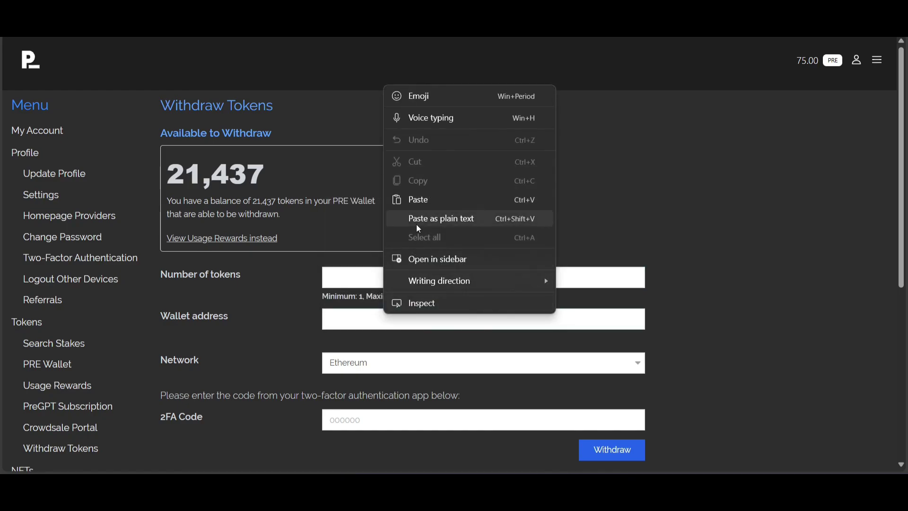
left_click(416, 199)
left_click(360, 276)
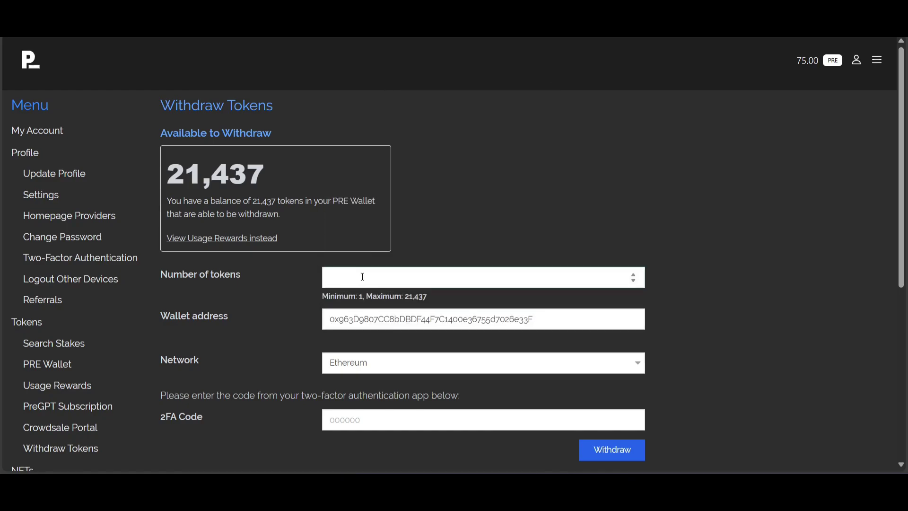
type("21437")
Submit the 21,437-token withdrawal and accept the Token Withdrawal Terms and Conditions
left_click(622, 448)
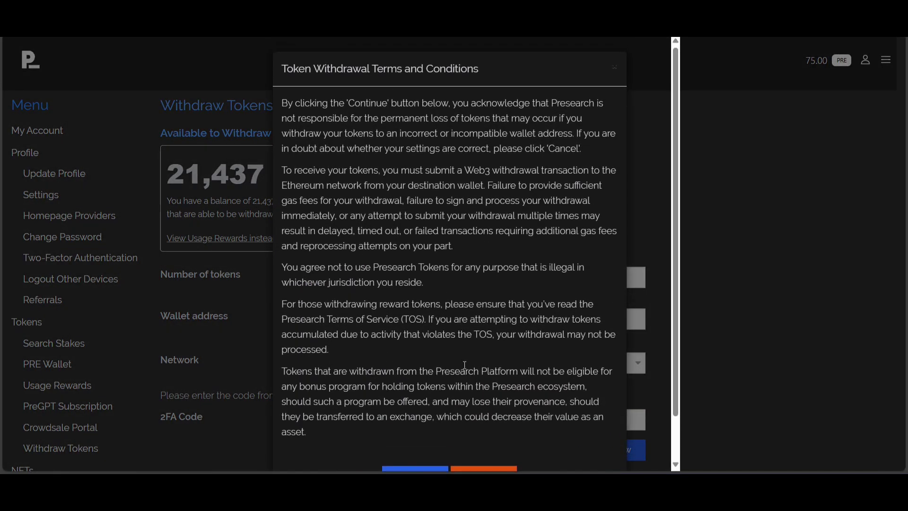
scroll(465, 368, "down", 1)
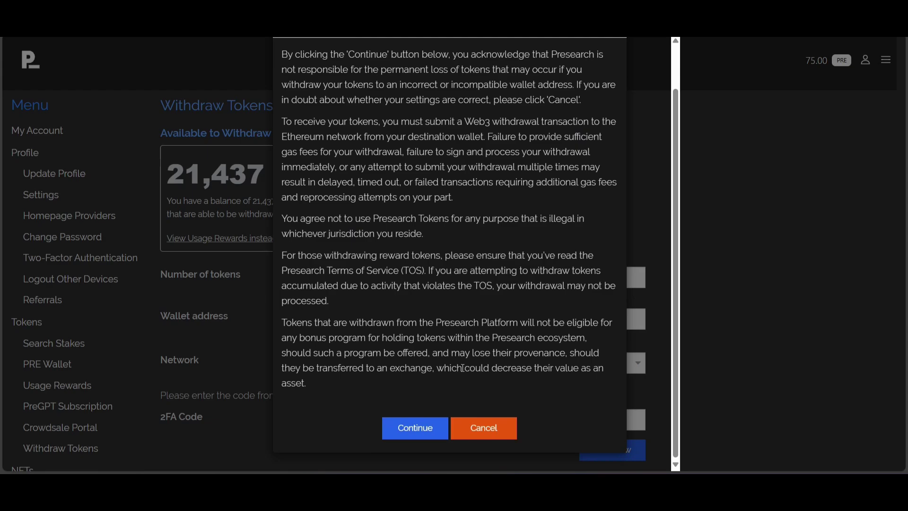
left_click(427, 427)
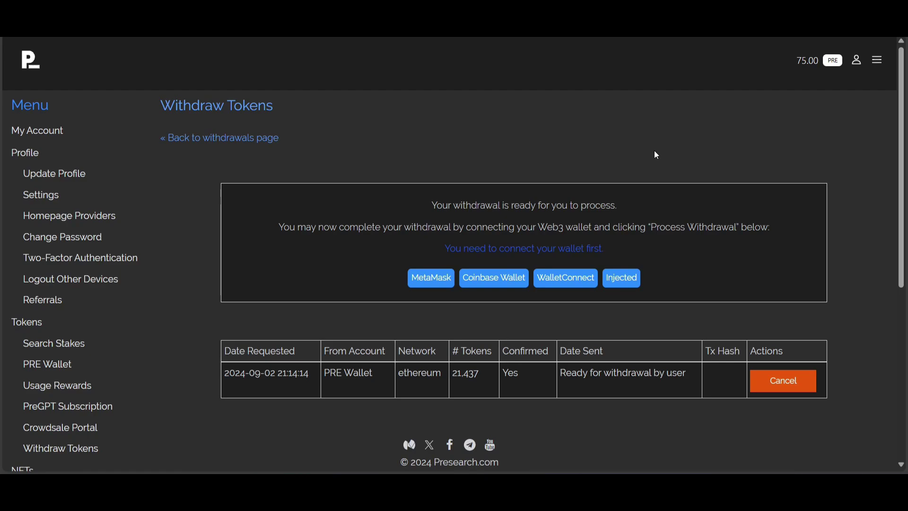
Connect MetaMask to the withdrawal, selecting the account and approving the connection
left_click(427, 280)
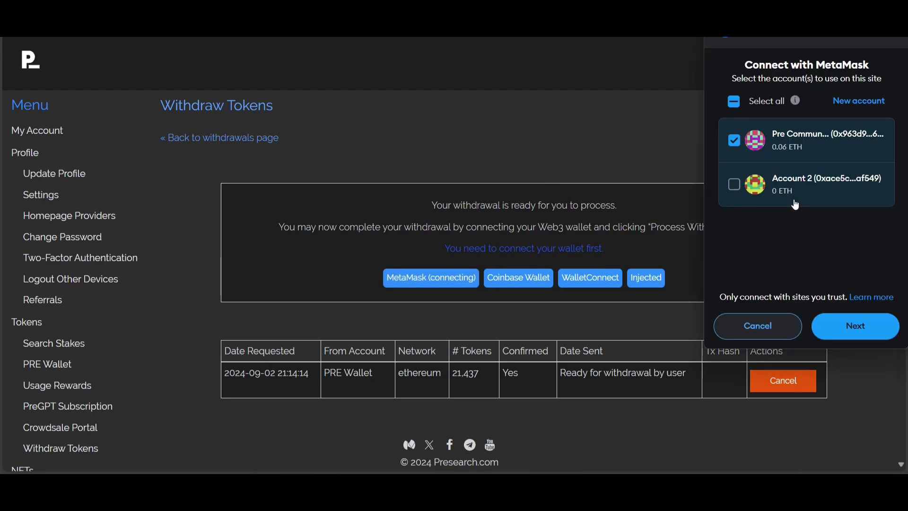
left_click(849, 331)
left_click(849, 331)
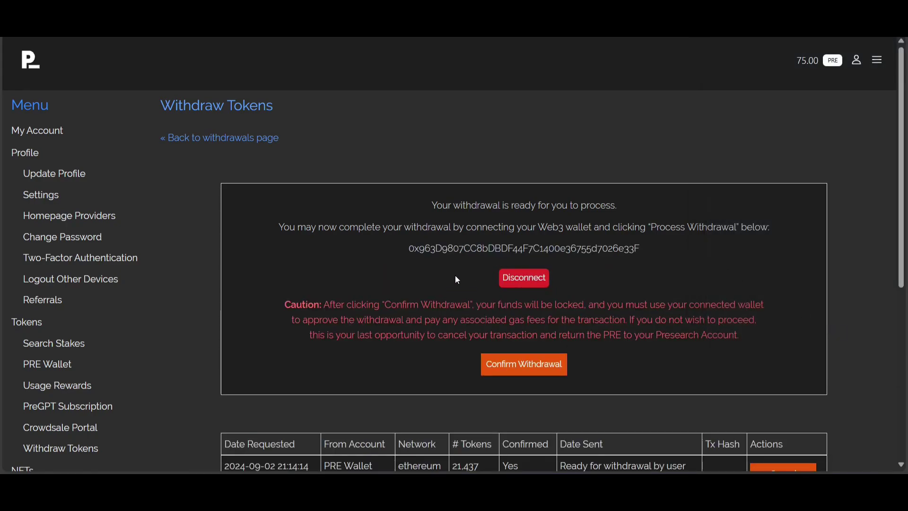
Confirm and process the 21,437 PRE withdrawal, approving the transaction in MetaMask
left_click(518, 372)
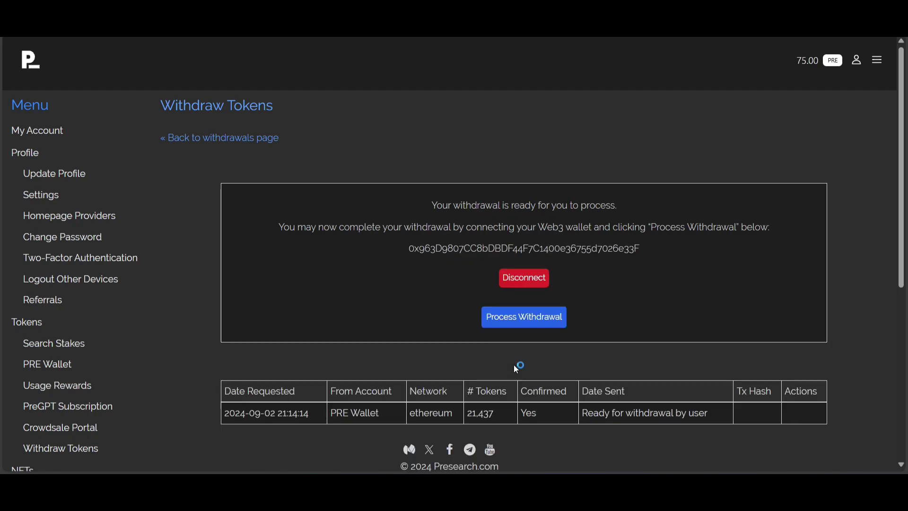
left_click(520, 323)
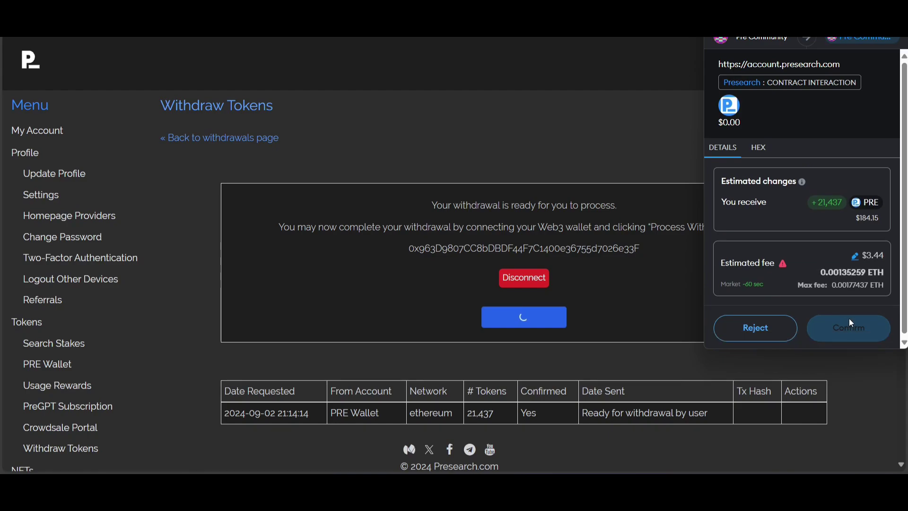
left_click(852, 321)
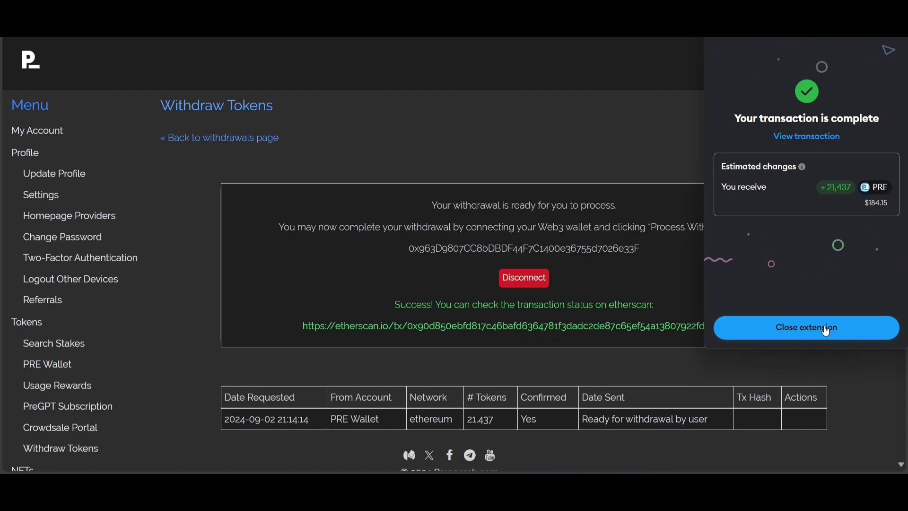
left_click(827, 331)
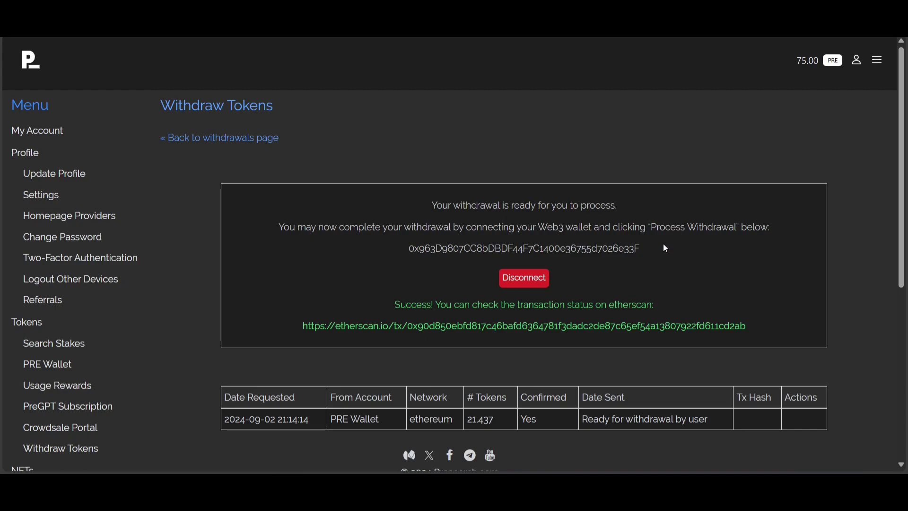
left_click(709, 28)
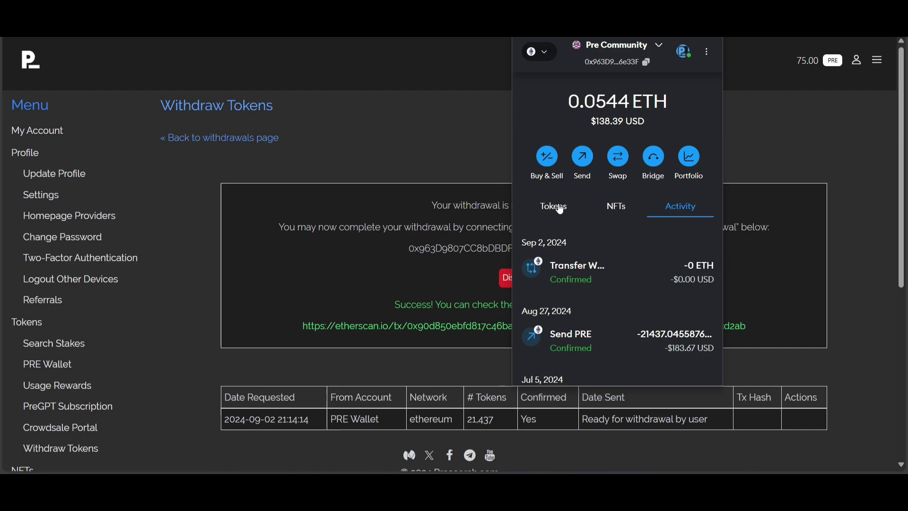
left_click(558, 208)
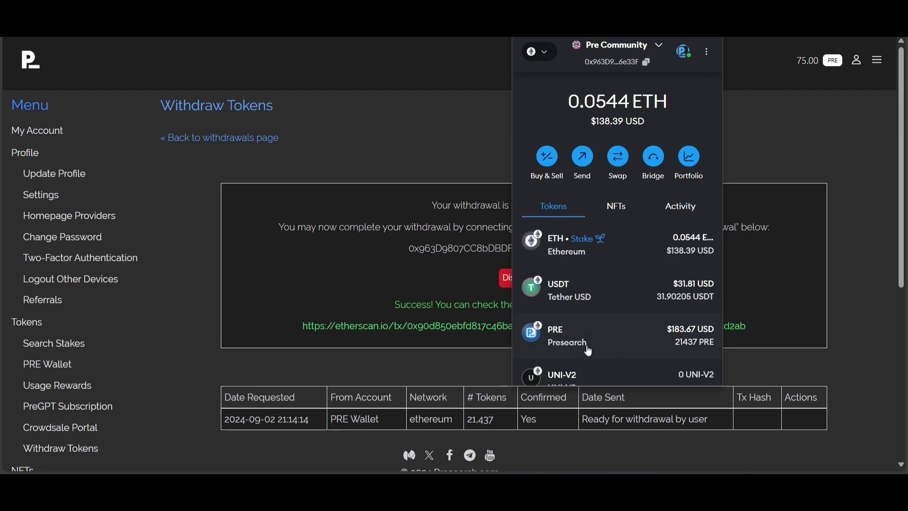